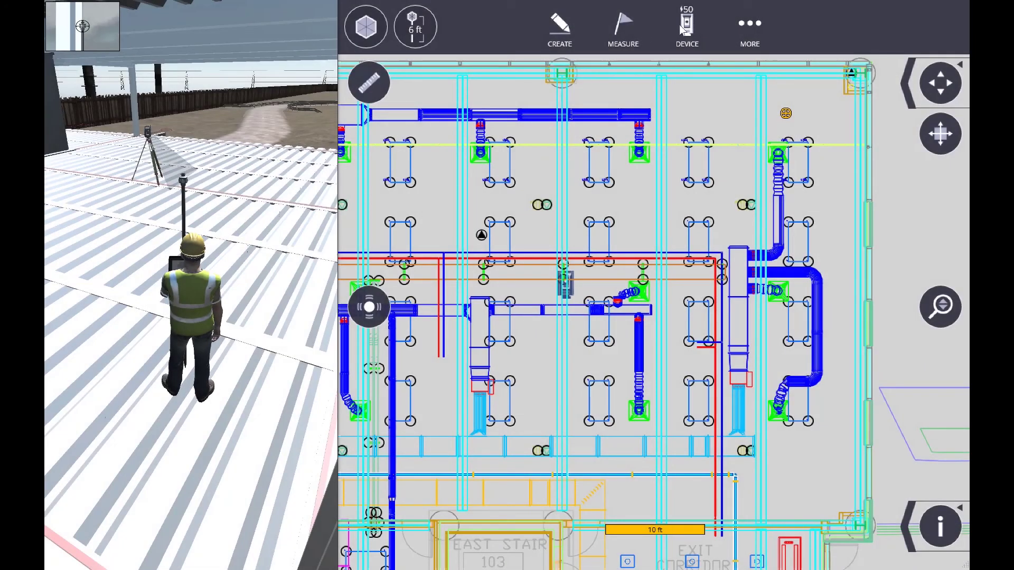
Start a layout, choose light point LT82 on the plan, and record it once the prism pole is within tolerance
{"action": "left_click", "coordinate": [624, 27]}
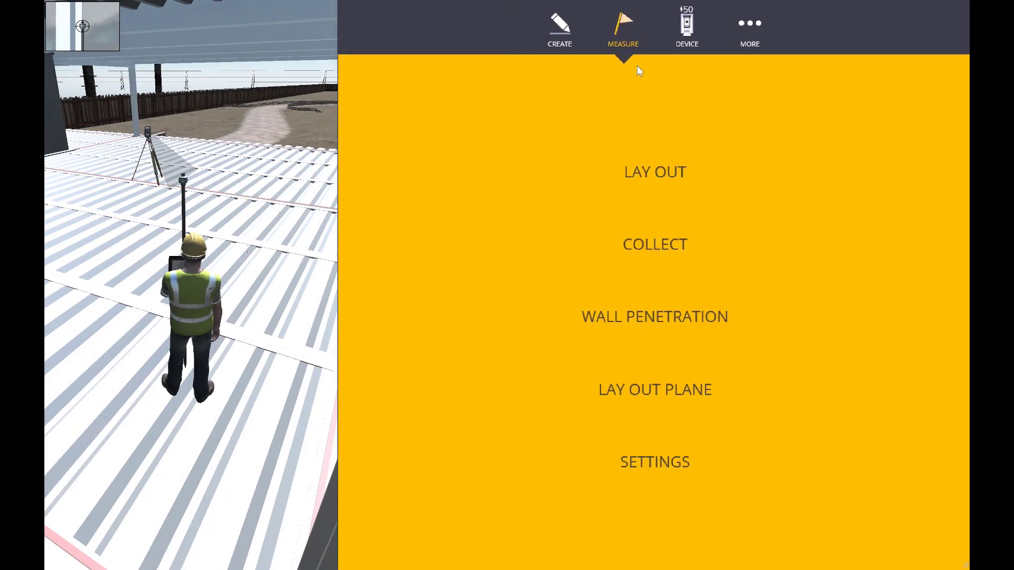
{"action": "left_click", "coordinate": [658, 176]}
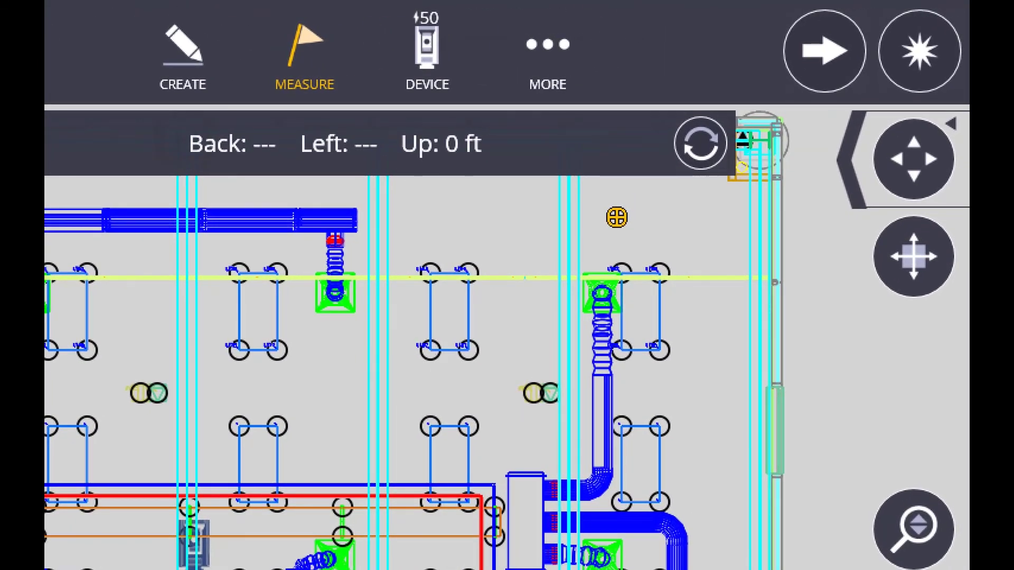
{"action": "left_click", "coordinate": [430, 350]}
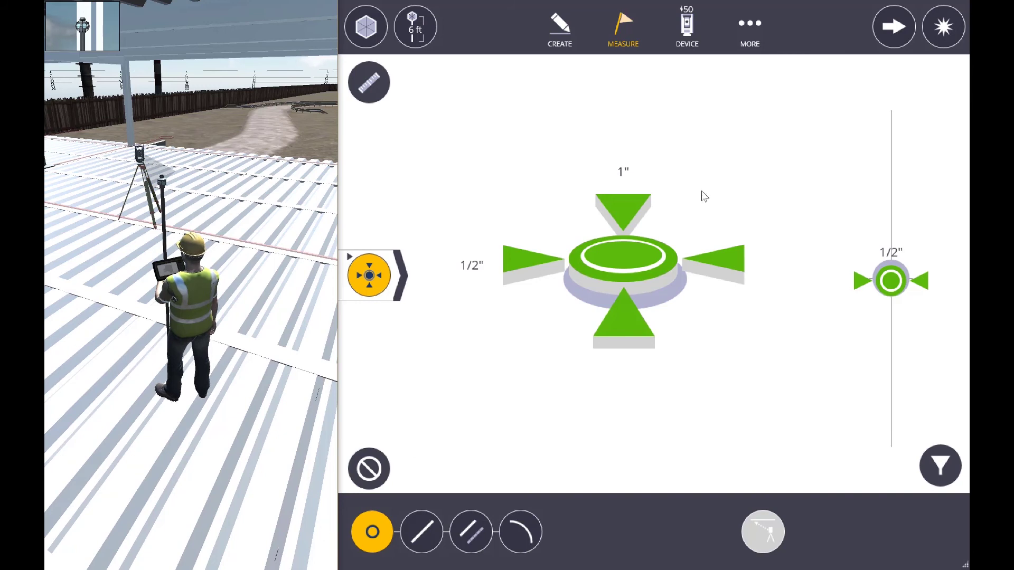
{"action": "left_click", "coordinate": [944, 32]}
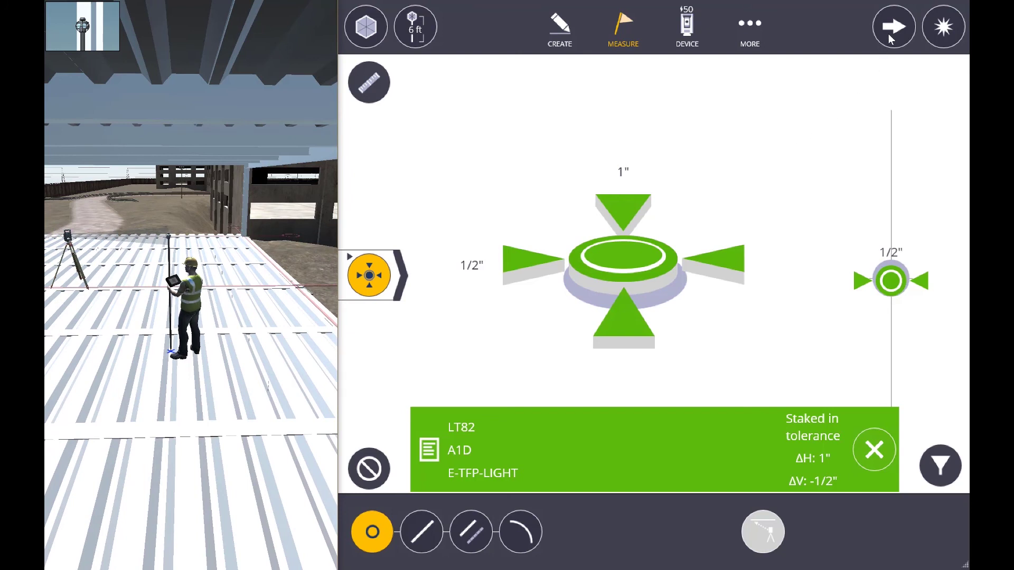
Advance to the next layout point and walk the prism pole left to close most of the sideways offset
{"action": "left_click", "coordinate": [890, 38]}
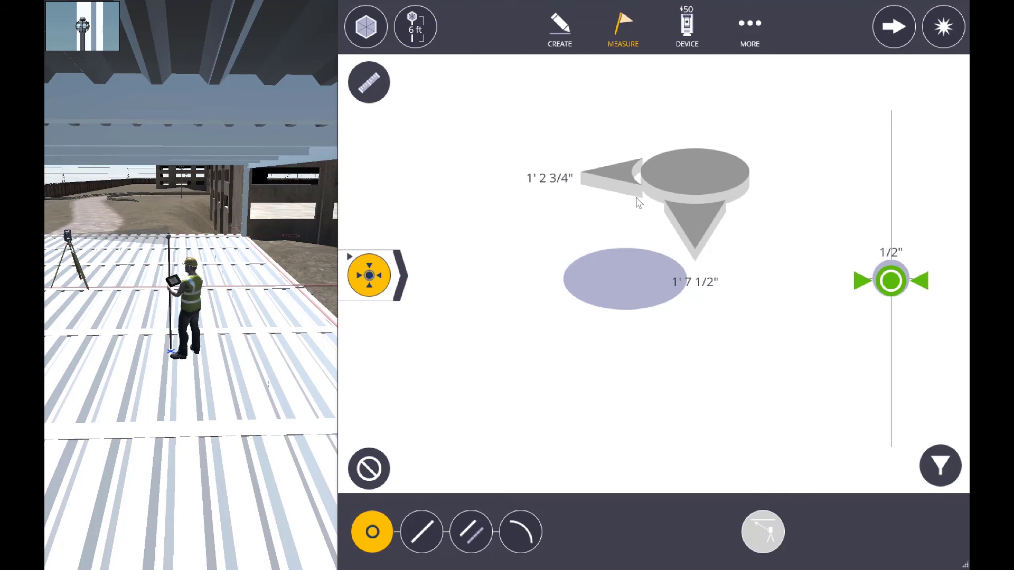
{"action": "left_click_drag", "start_coordinate": [258, 373], "coordinate": [44, 435]}
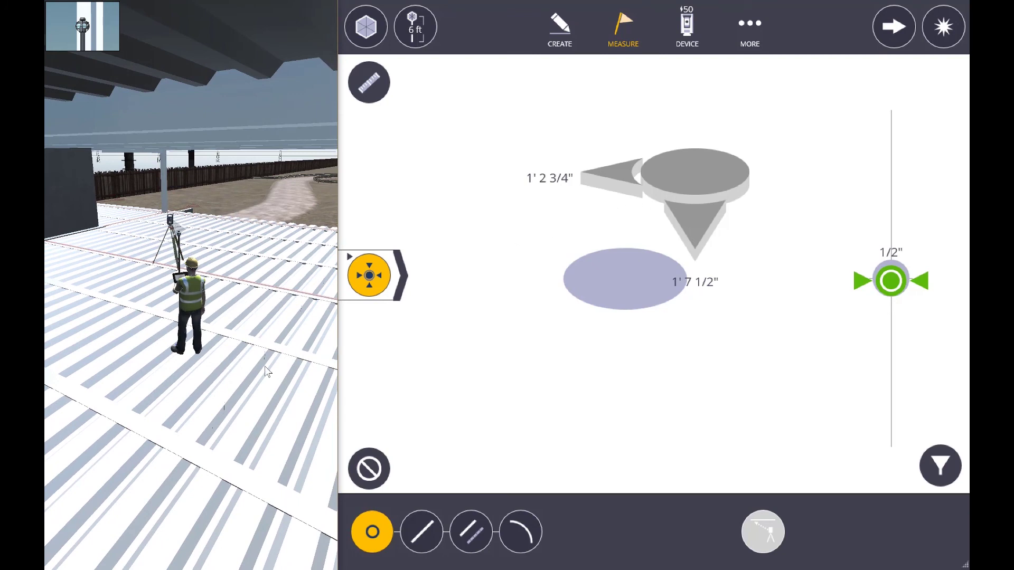
{"action": "key", "text": "a"}
{"action": "key", "text": "a"}
{"action": "key", "text": "a"}
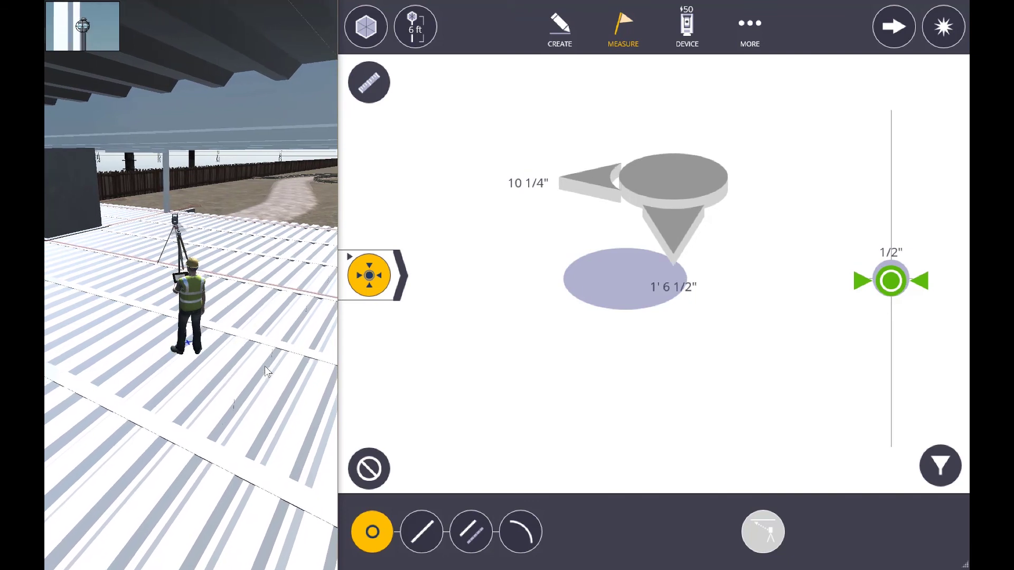
{"action": "key", "text": "a"}
{"action": "key", "text": "a"}
{"action": "key", "text": "a"}
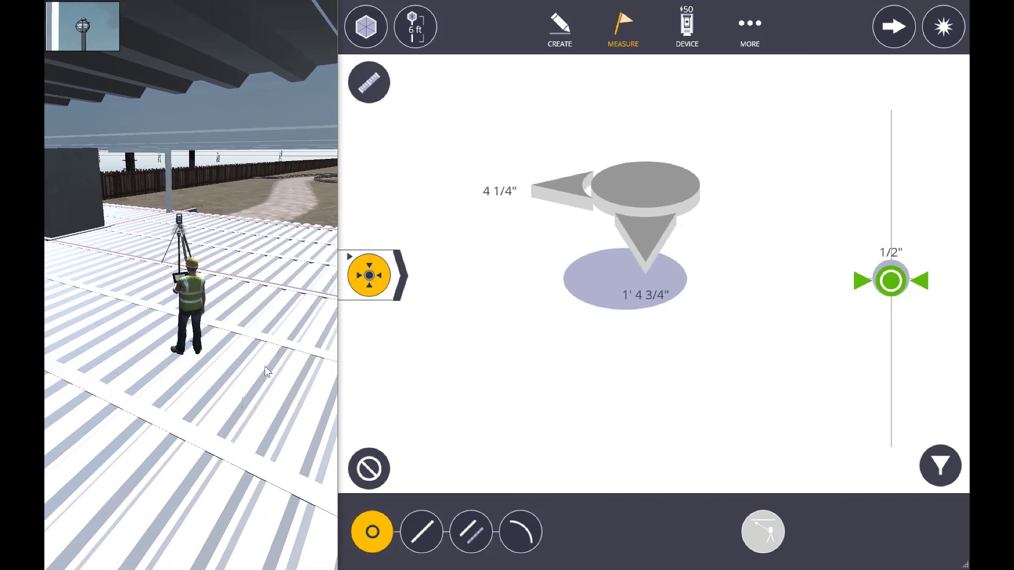
Walk the prism pole forward until the forward offset to the target point is nearly closed
{"action": "key", "text": "w"}
{"action": "key", "text": "s"}
{"action": "key", "text": "s"}
{"action": "key", "text": "s"}
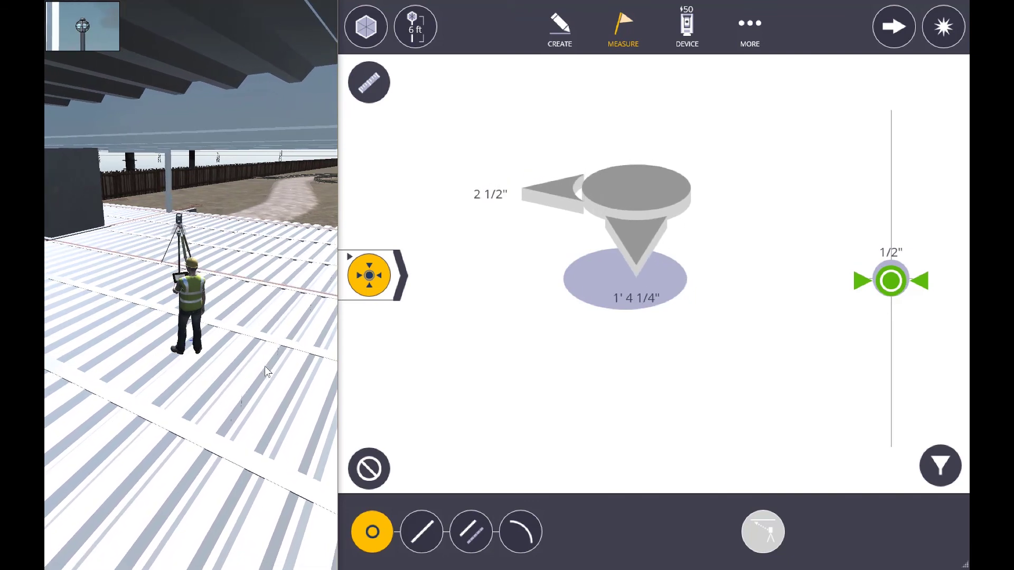
{"action": "key", "text": "w"}
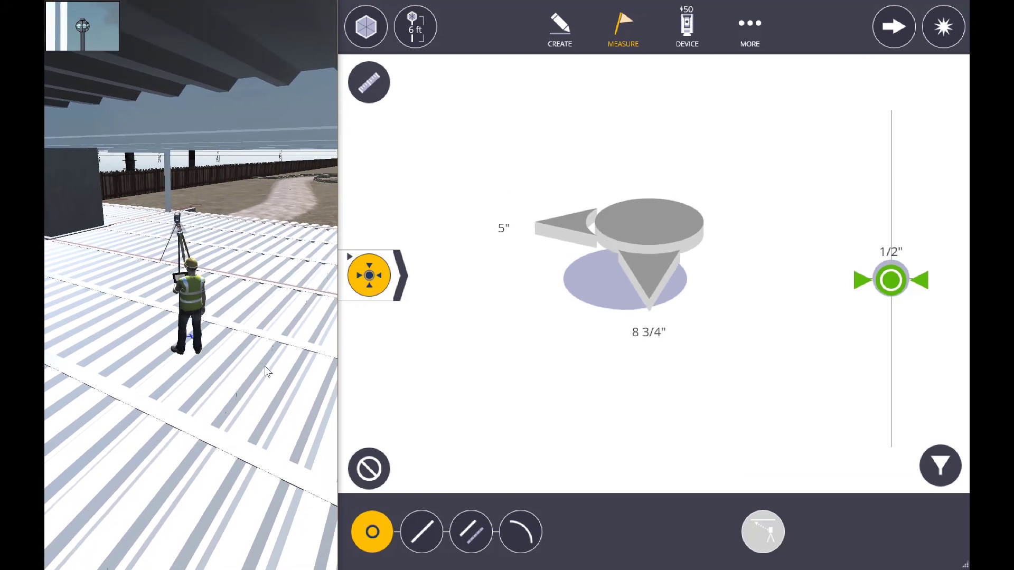
{"action": "key", "text": "w"}
{"action": "key", "text": "w"}
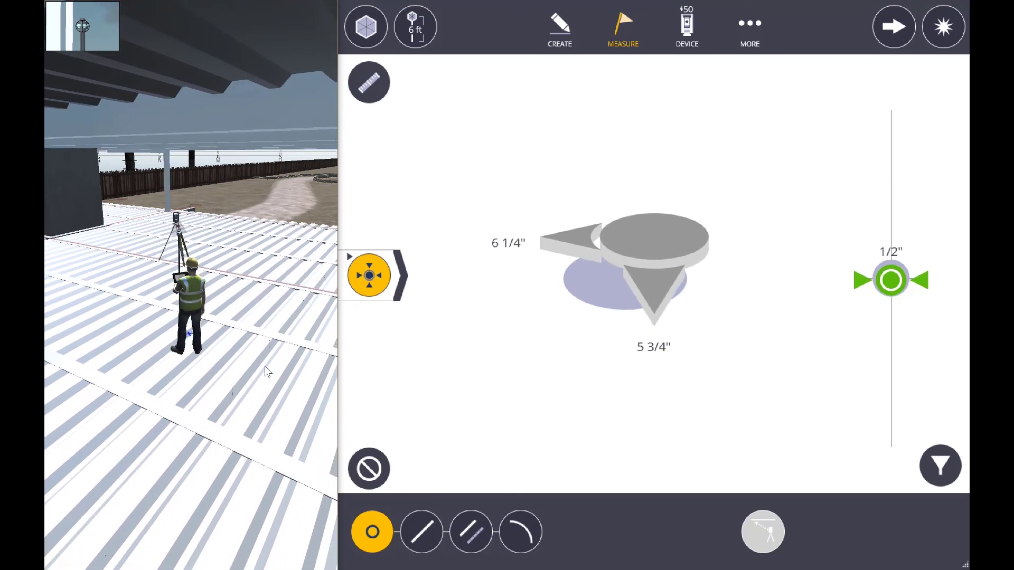
{"action": "key", "text": "w"}
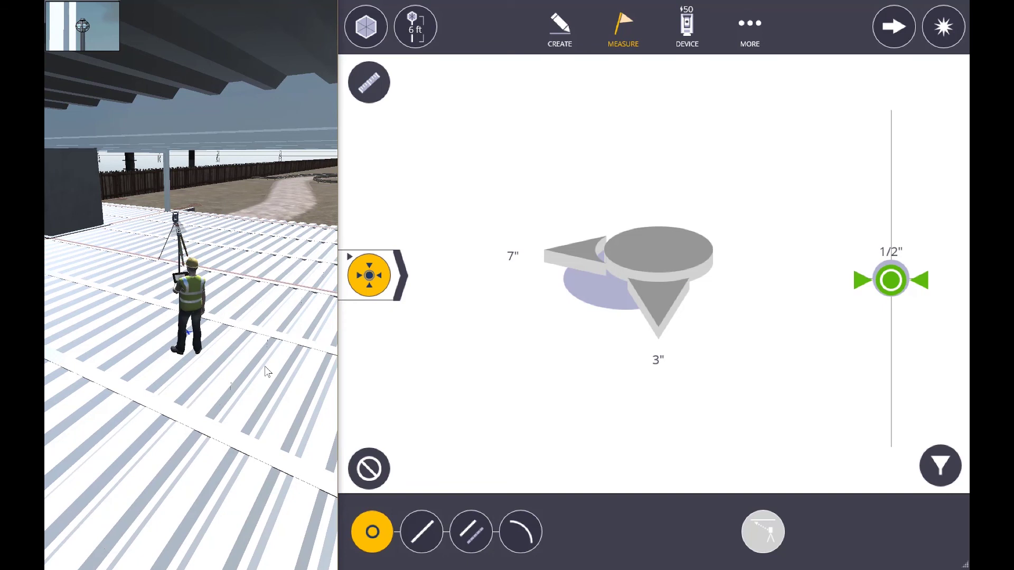
{"action": "key", "text": "w"}
{"action": "key", "text": "w"}
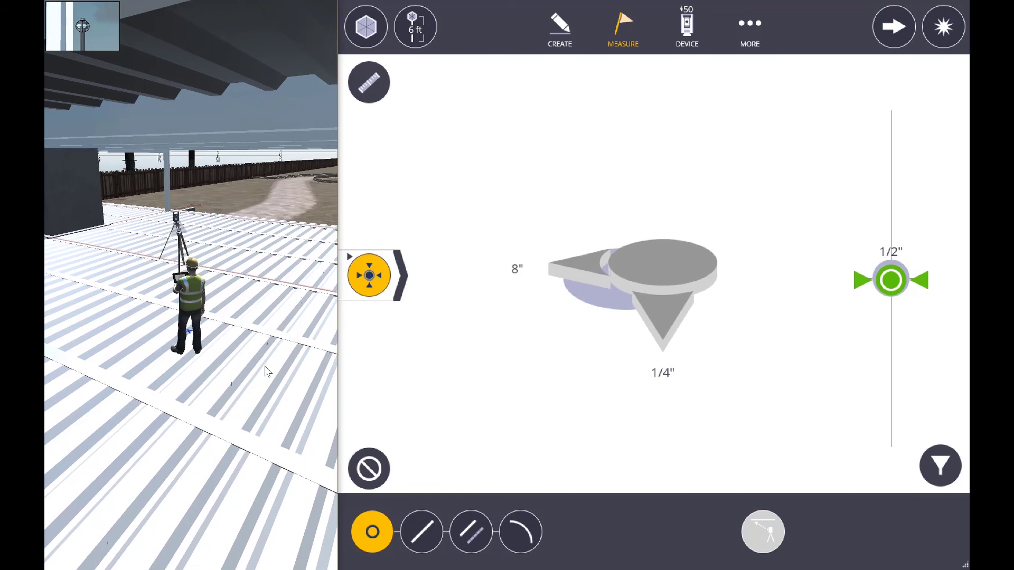
Shift the prism pole left until it is within tolerance, and record light point LT81 as staked
{"action": "key", "text": "a"}
{"action": "key", "text": "a"}
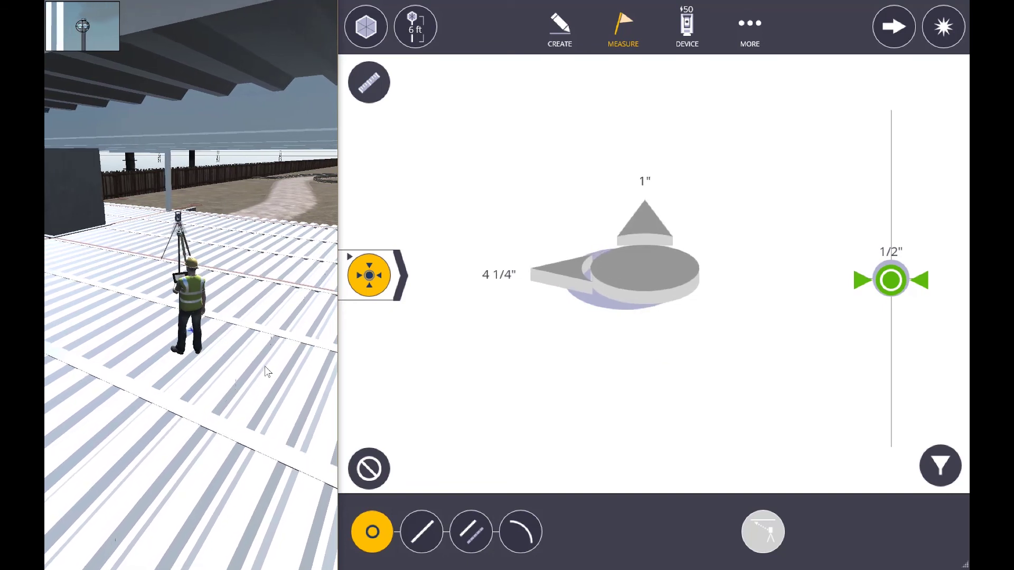
{"action": "key", "text": "a"}
{"action": "key", "text": "a"}
{"action": "key", "text": "a"}
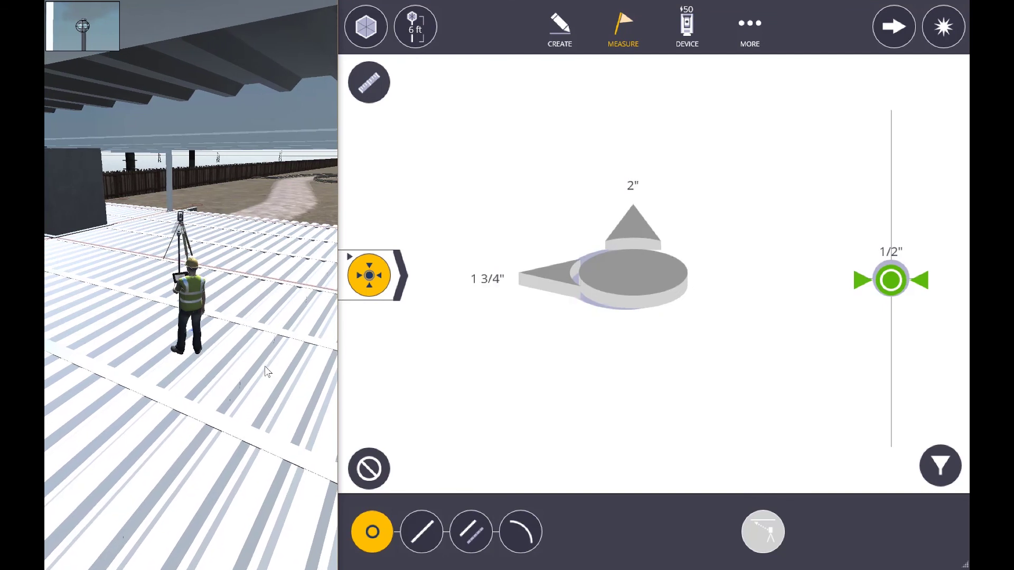
{"action": "key", "text": "a"}
{"action": "key", "text": "a"}
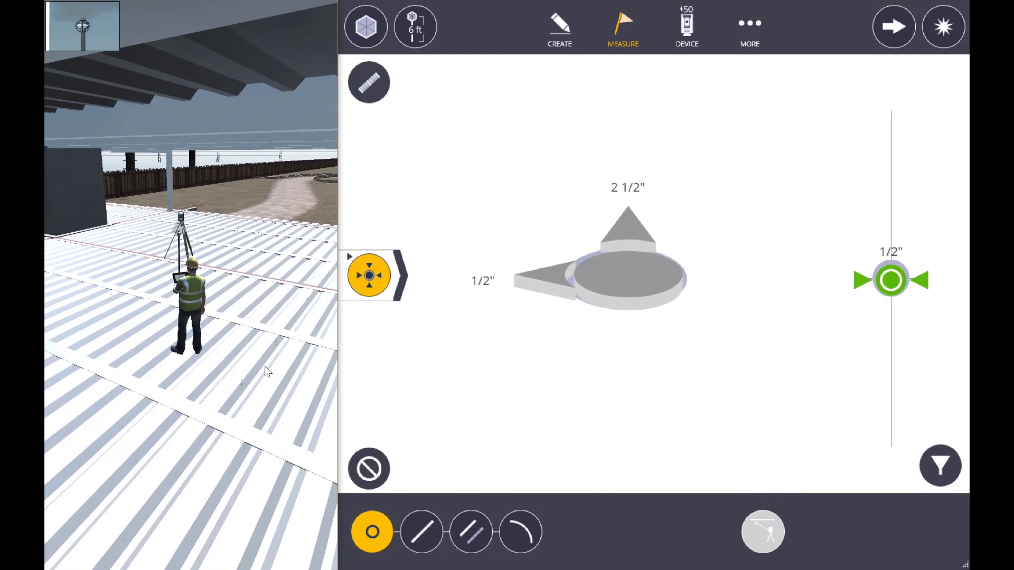
{"action": "key", "text": "a"}
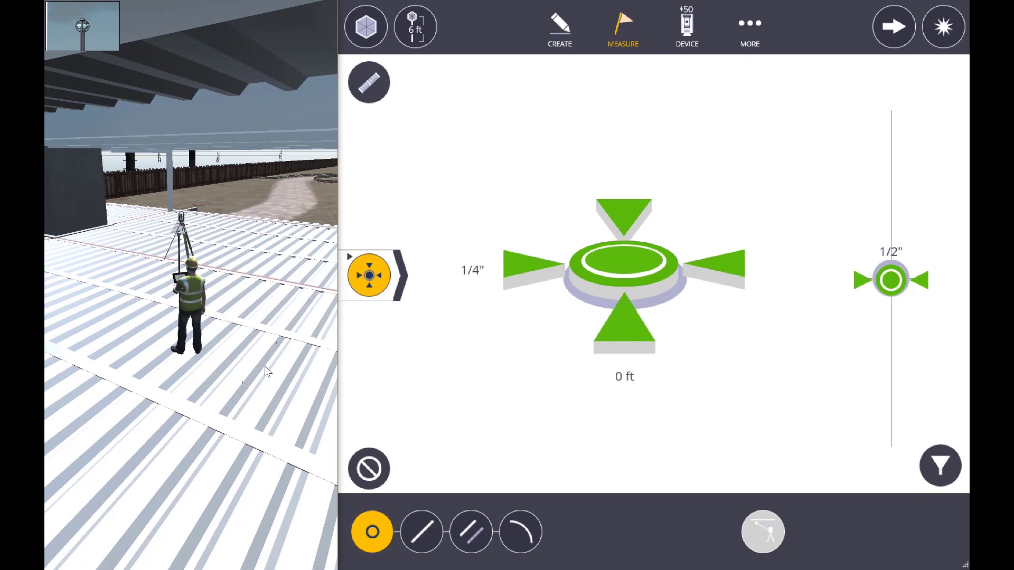
{"action": "left_click", "coordinate": [944, 37]}
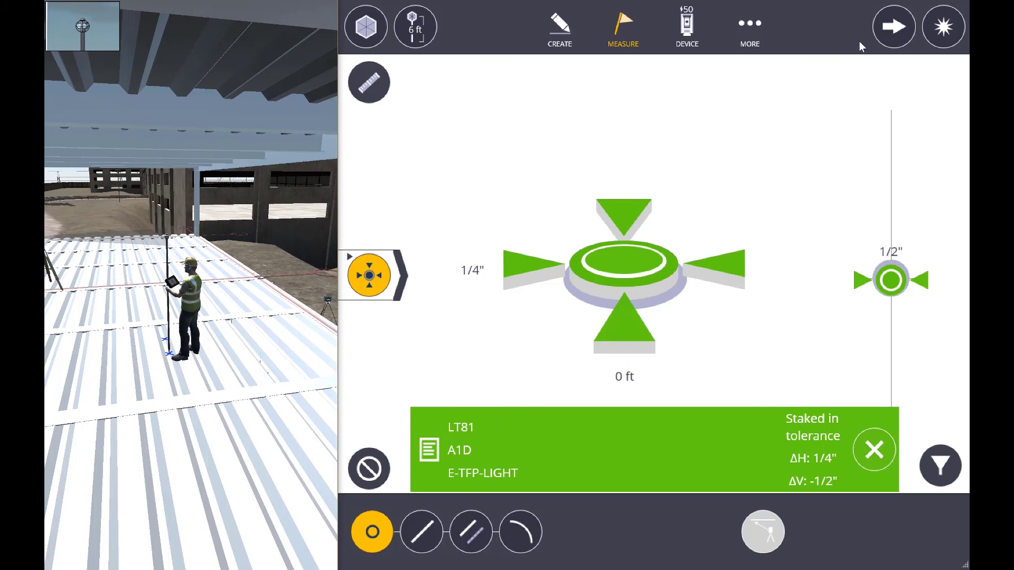
Advance to the following layout point, walk the prism pole into tolerance, and record light point LT96 as staked
{"action": "left_click", "coordinate": [894, 26]}
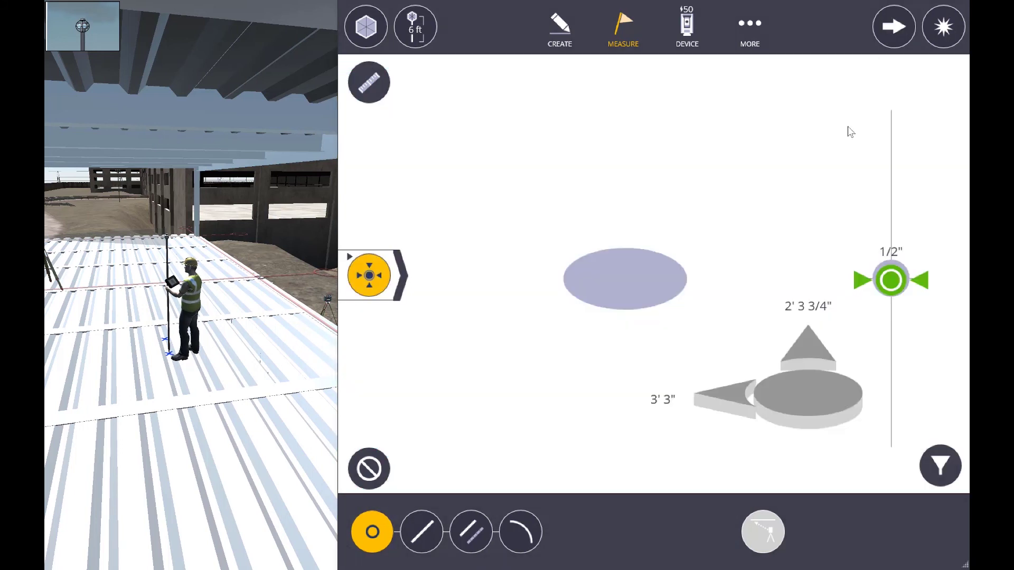
{"action": "right_click_drag", "start_coordinate": [240, 442], "coordinate": [47, 252]}
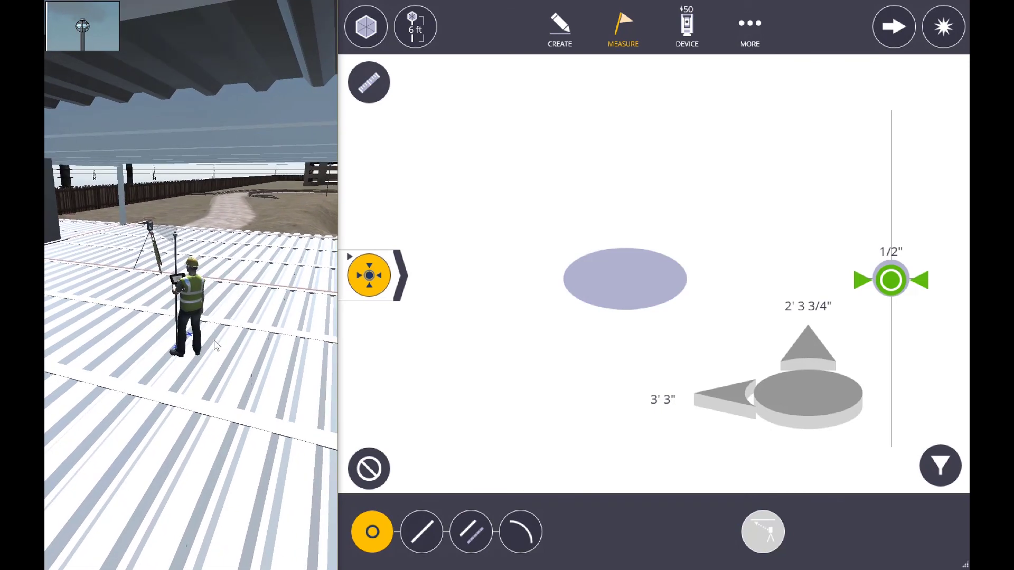
{"action": "right_click_drag", "start_coordinate": [216, 341], "coordinate": [102, 339]}
{"action": "scroll", "coordinate": [226, 332], "scroll_direction": "up", "scroll_amount": 1}
{"action": "scroll", "coordinate": [226, 331], "scroll_direction": "up", "scroll_amount": 2}
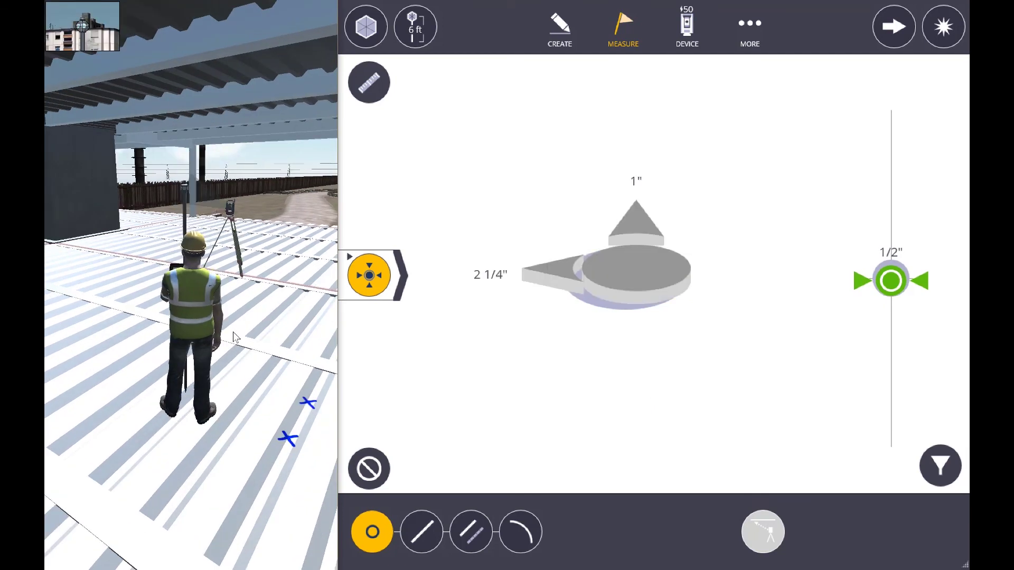
{"action": "key", "text": "a"}
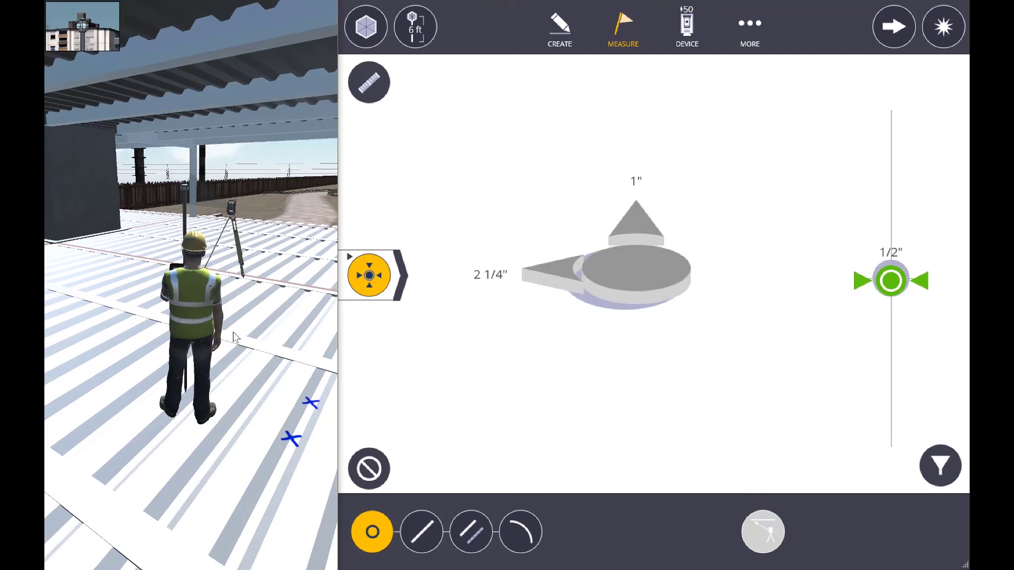
{"action": "key", "text": "Left"}
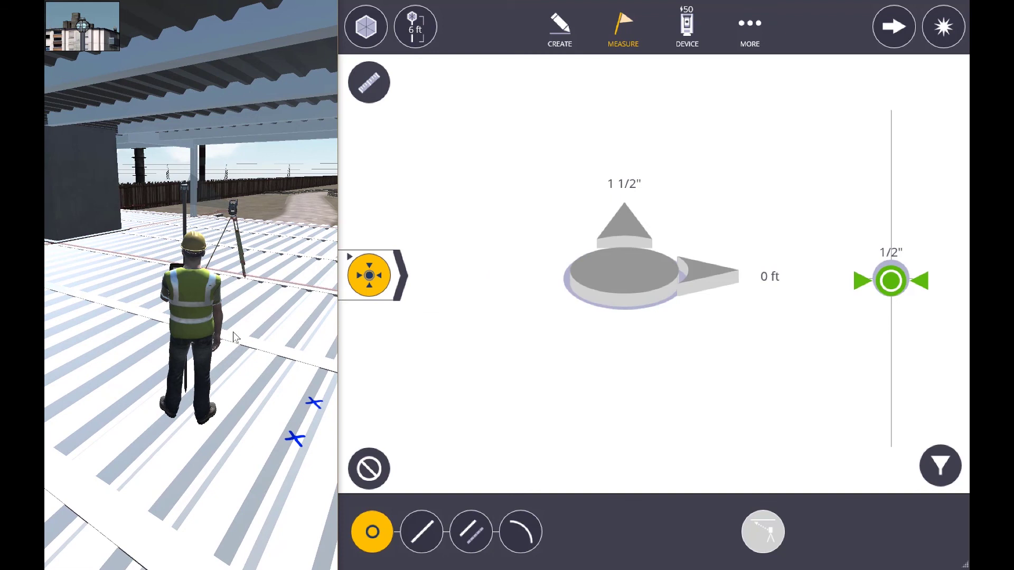
{"action": "key", "text": "Up"}
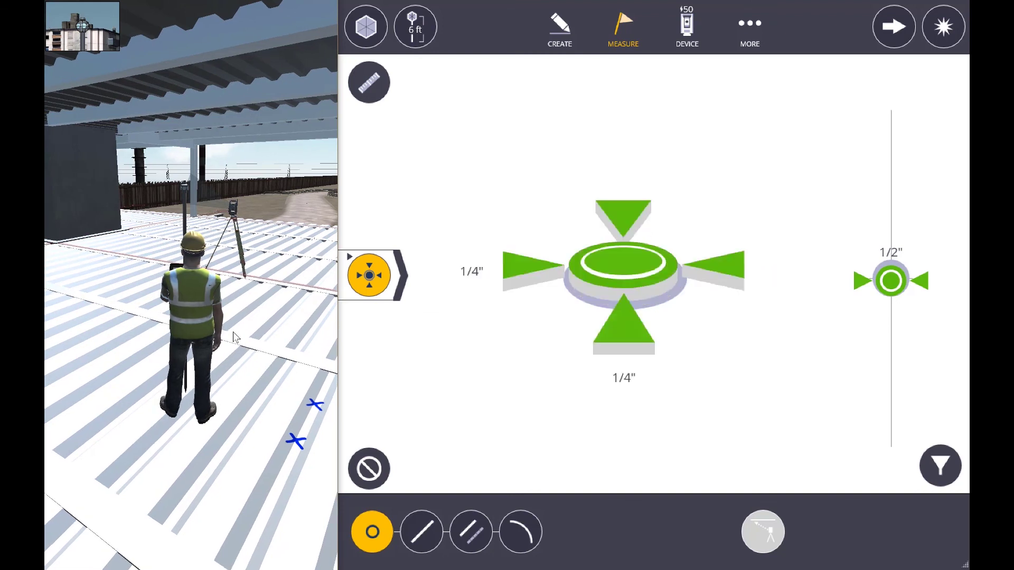
{"action": "left_click", "coordinate": [941, 43]}
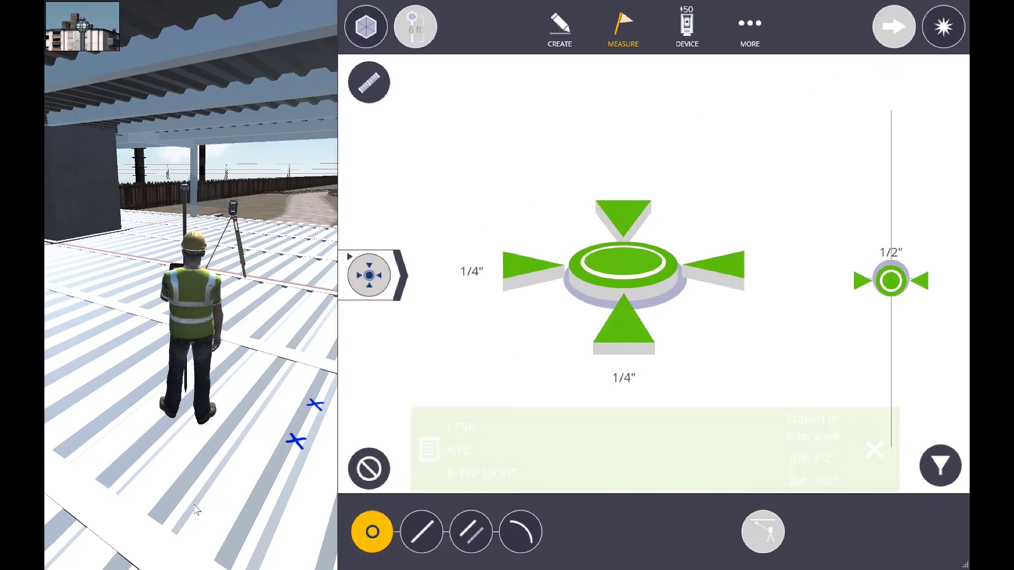
Mark the staked LT96 location on the metal deck at the base of the prism pole
{"action": "left_click_drag", "start_coordinate": [237, 442], "coordinate": [514, 468]}
{"action": "left_click_drag", "start_coordinate": [217, 478], "coordinate": [475, 465]}
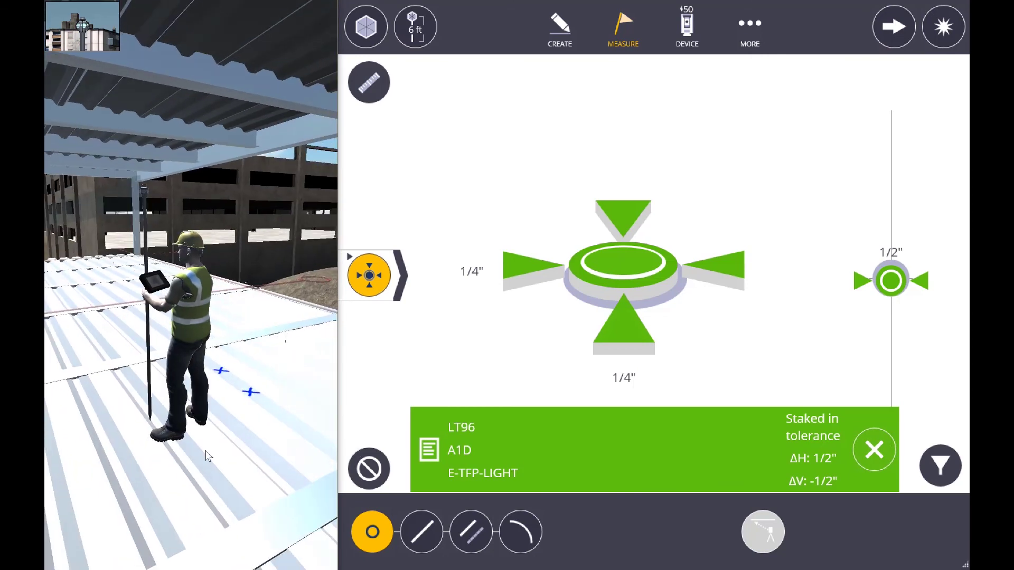
{"action": "left_click", "coordinate": [150, 421]}
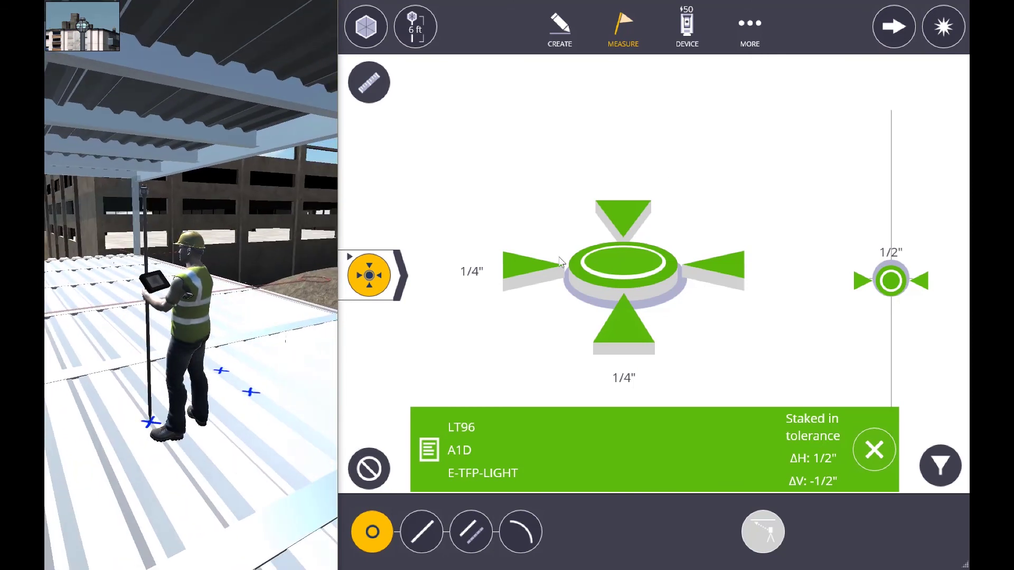
Advance to the next layout point, walk the prism pole into tolerance, and record light point LT95 as staked
{"action": "left_click", "coordinate": [894, 29]}
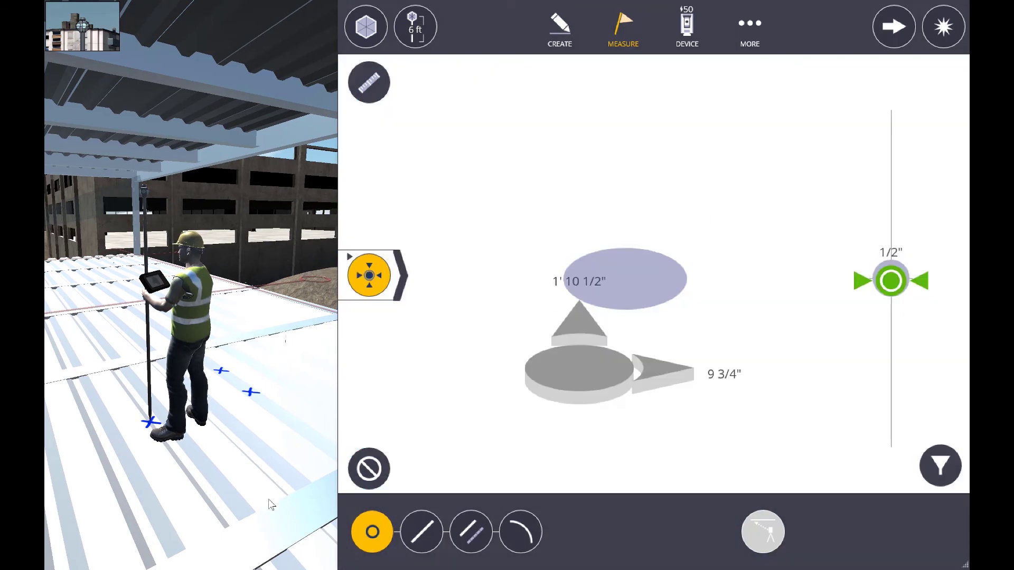
{"action": "left_click_drag", "start_coordinate": [268, 506], "coordinate": [84, 515]}
{"action": "left_click_drag", "start_coordinate": [176, 484], "coordinate": [148, 518]}
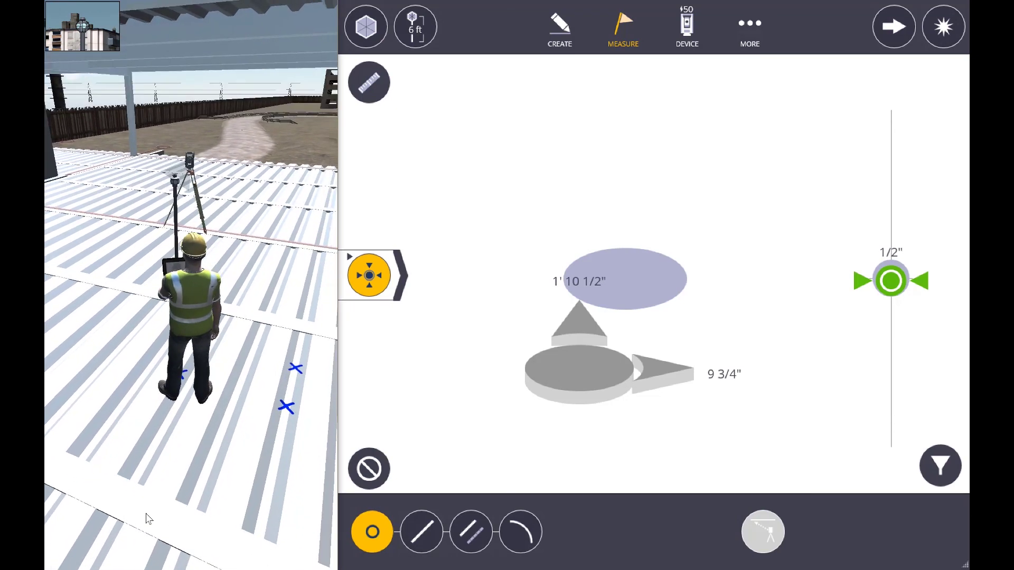
{"action": "key", "text": "d"}
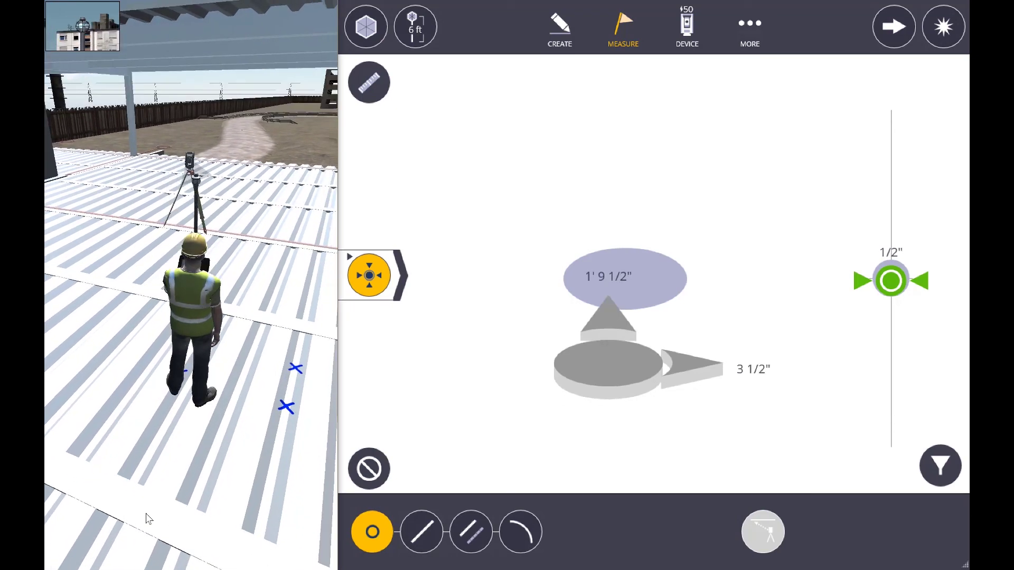
{"action": "key", "text": "w"}
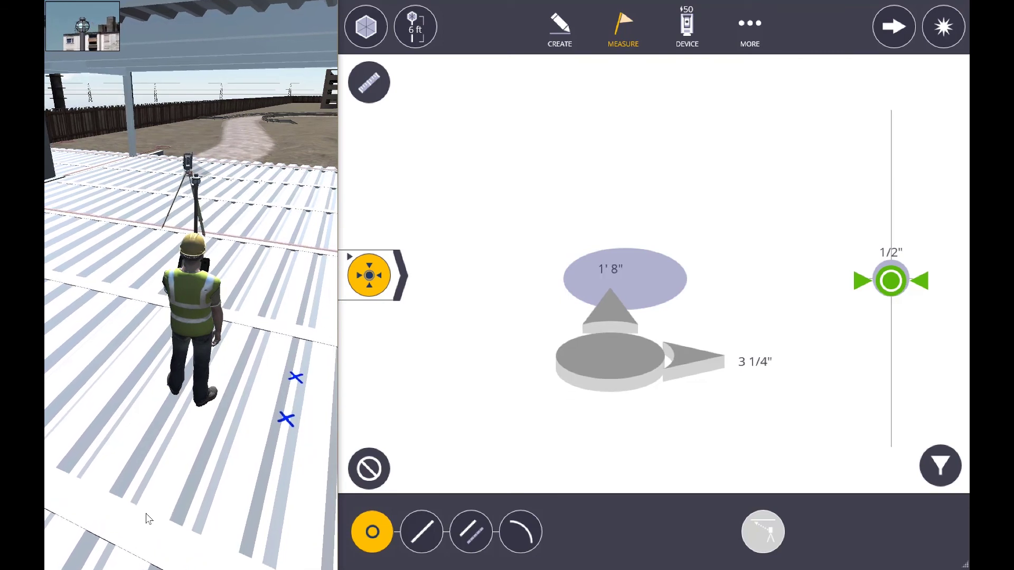
{"action": "key", "text": "w"}
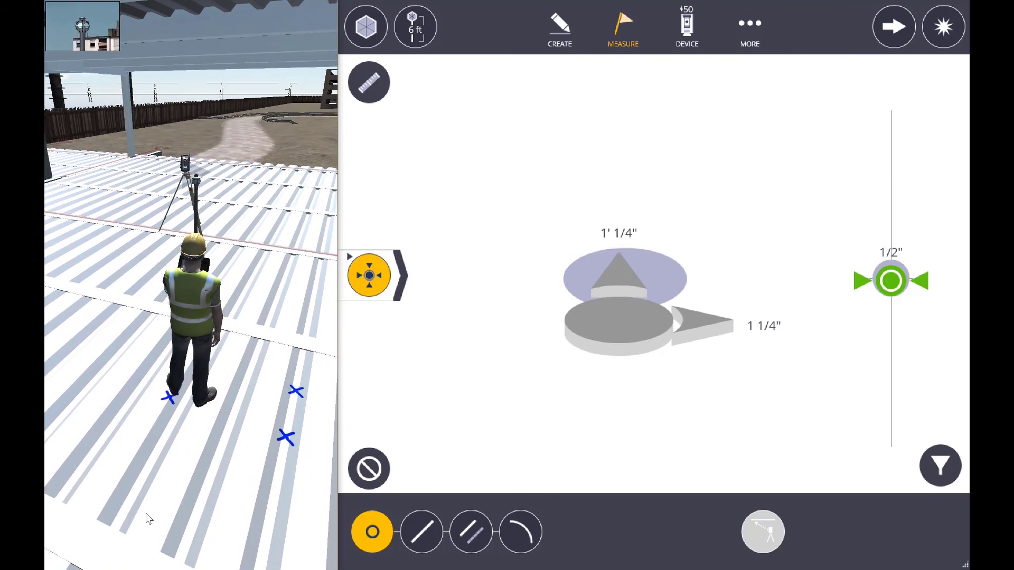
{"action": "key", "text": "w"}
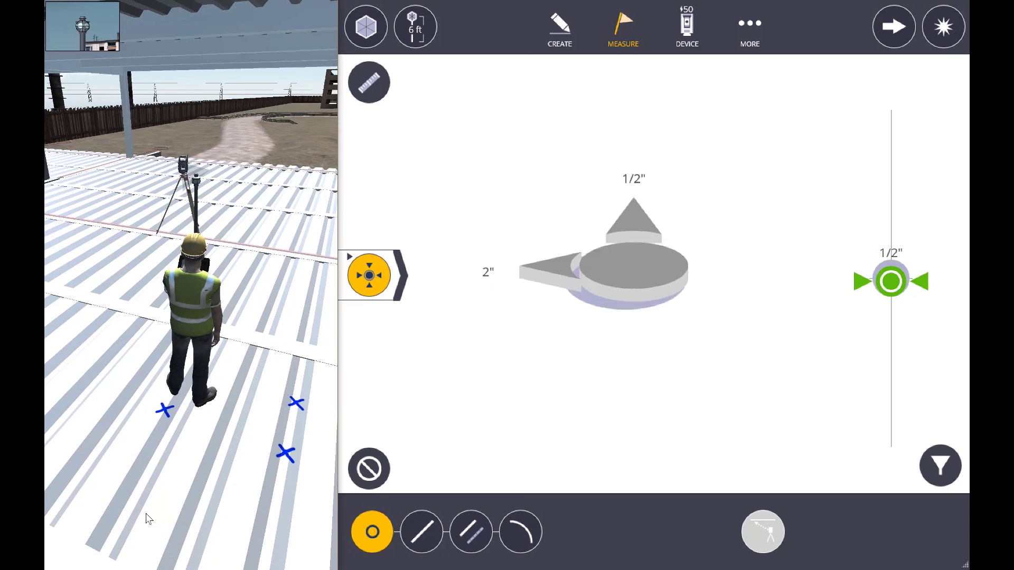
{"action": "key", "text": "a"}
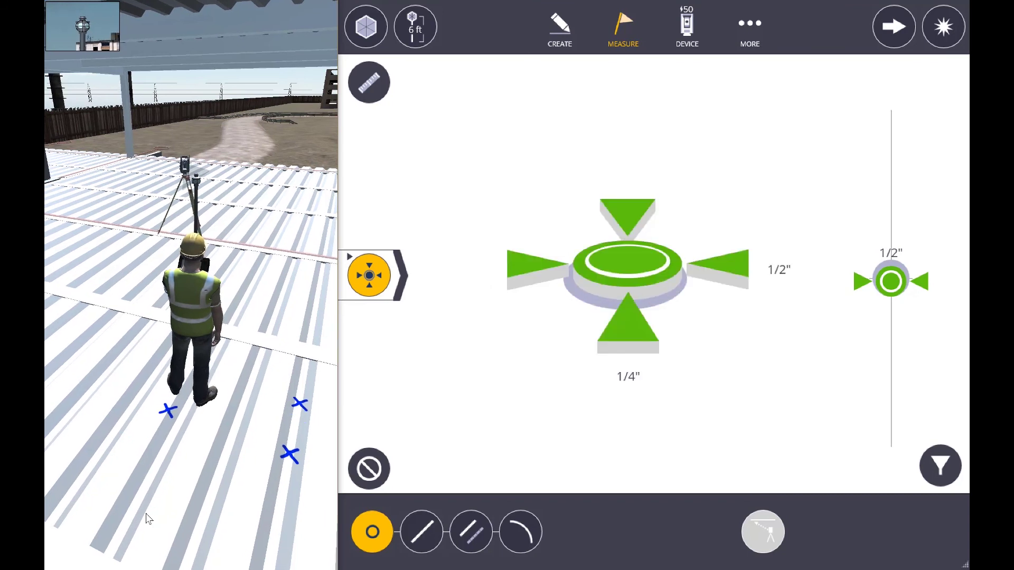
{"action": "left_click", "coordinate": [950, 32]}
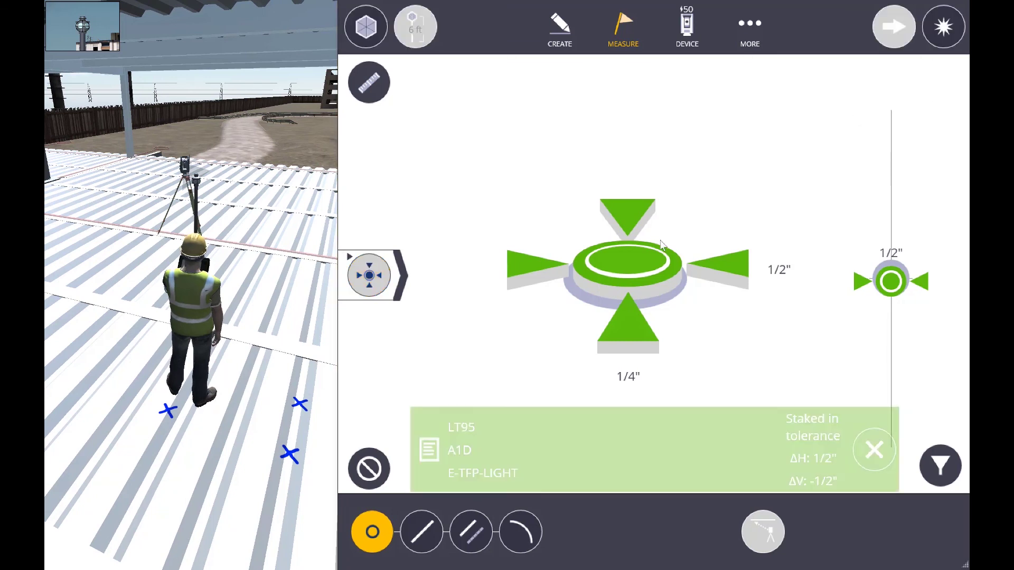
Switch the instrument from the prism pole target to the visible laser and start the Lay Out routine
{"action": "right_click_drag", "start_coordinate": [315, 349], "coordinate": [174, 431]}
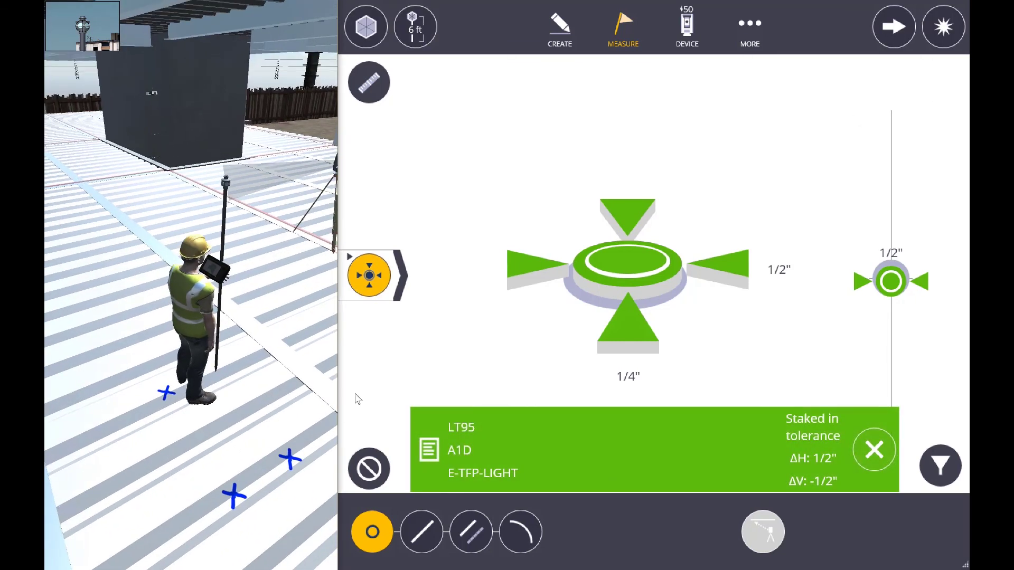
{"action": "right_click_drag", "start_coordinate": [320, 390], "coordinate": [175, 430]}
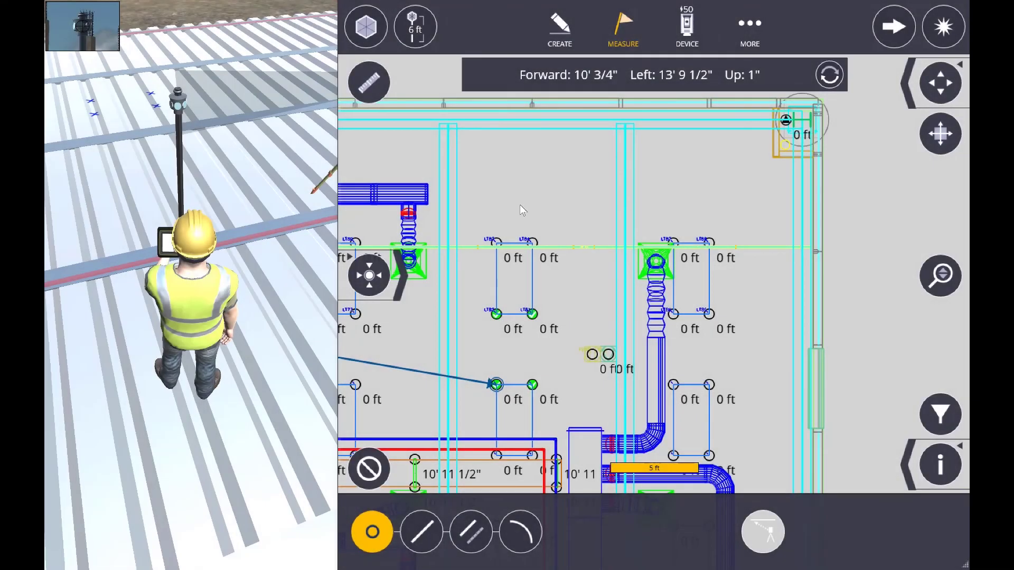
{"action": "left_click", "coordinate": [370, 39]}
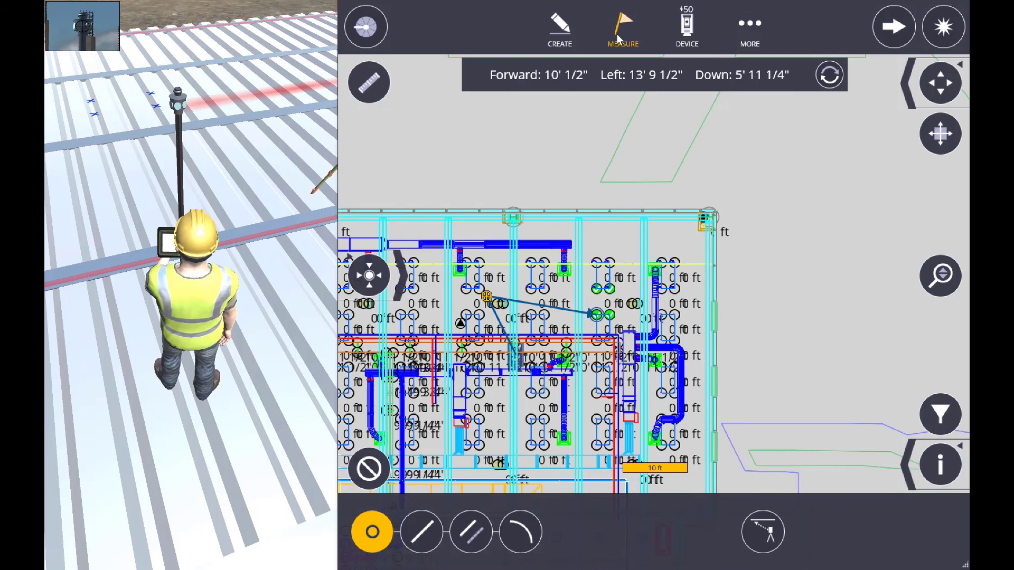
{"action": "left_click", "coordinate": [622, 44]}
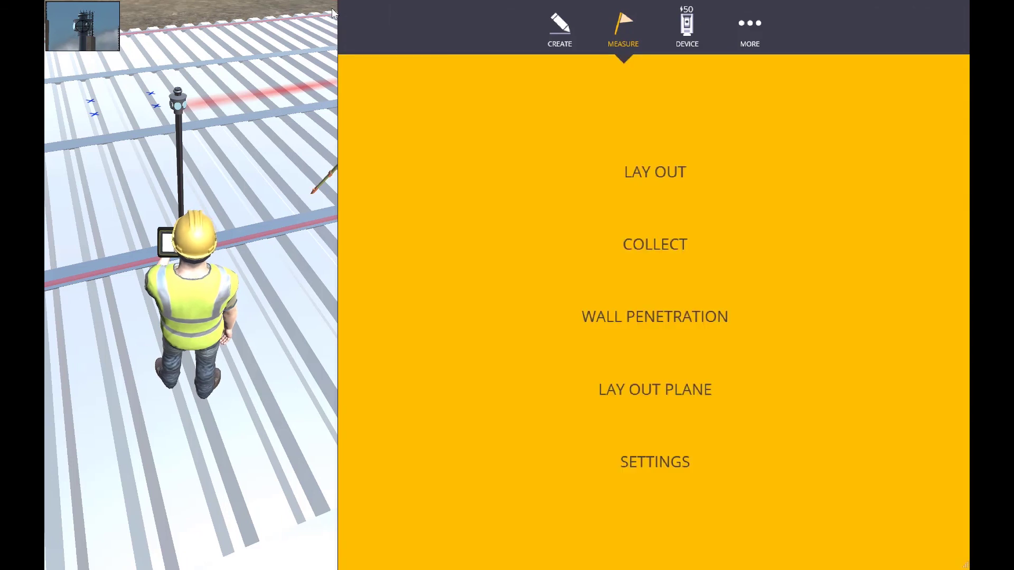
{"action": "left_click", "coordinate": [645, 159]}
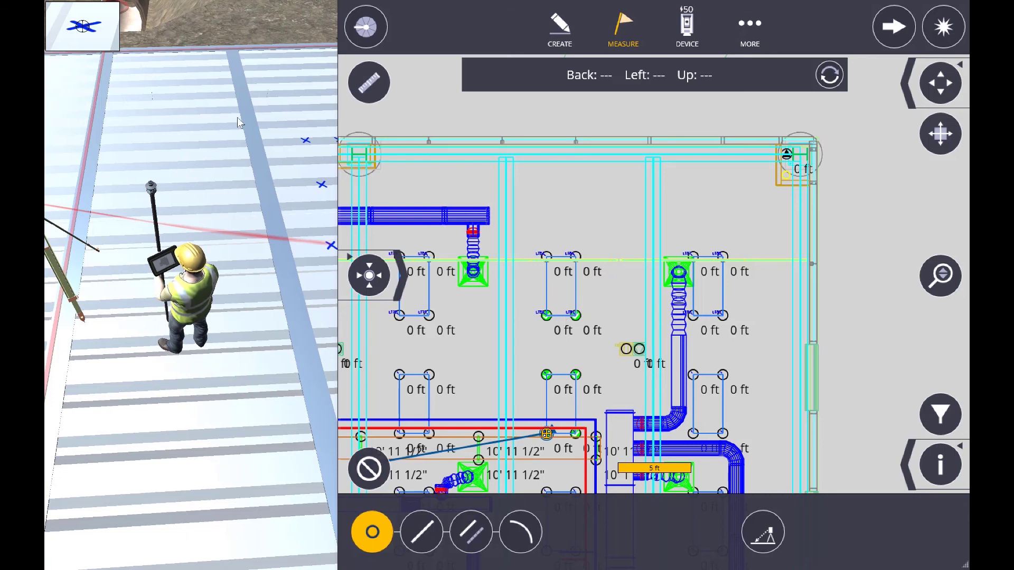
Lay out light point LT80 with the laser, store it despite the height difference, and mark it on the deck
{"action": "left_click", "coordinate": [429, 257]}
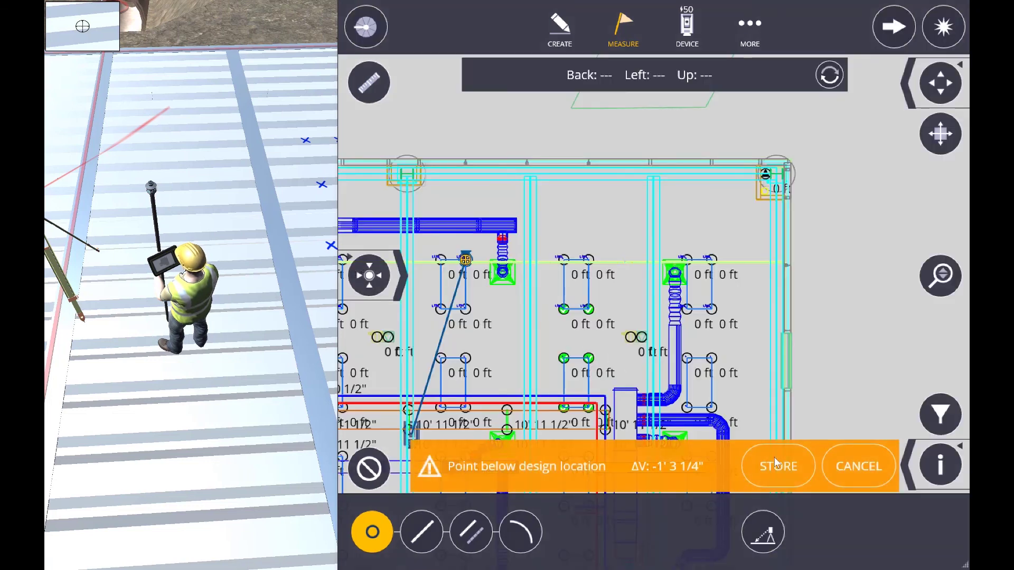
{"action": "left_click", "coordinate": [777, 468]}
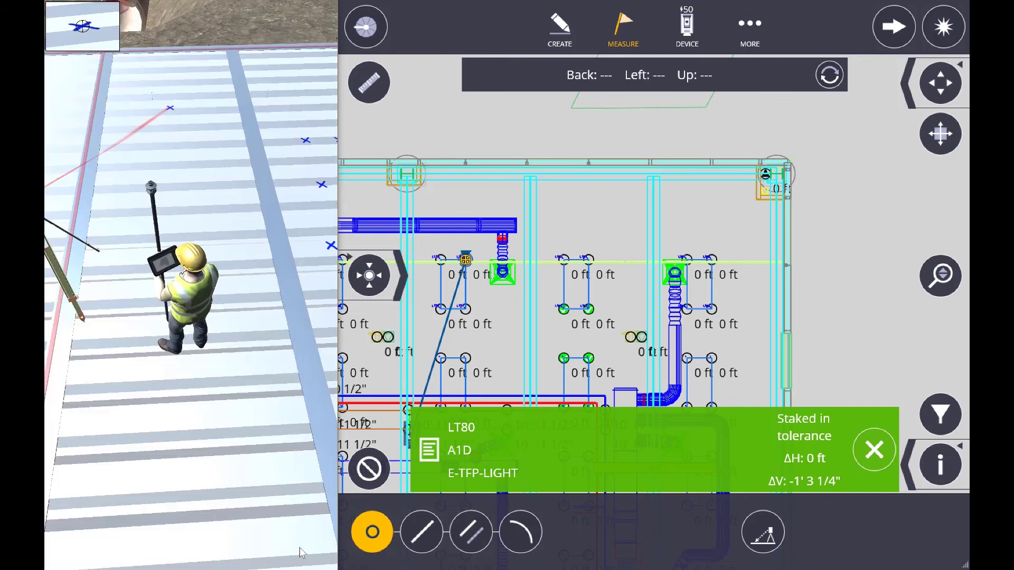
{"action": "left_click", "coordinate": [869, 455]}
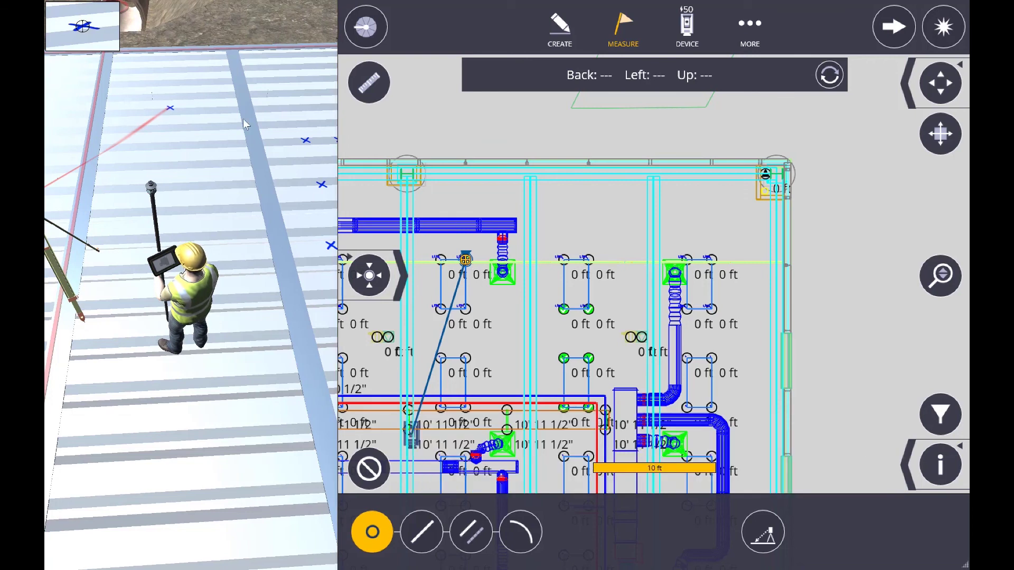
Aim the laser at light point LT79, store it as staked, and mark the laser spot on the deck
{"action": "left_click", "coordinate": [441, 260]}
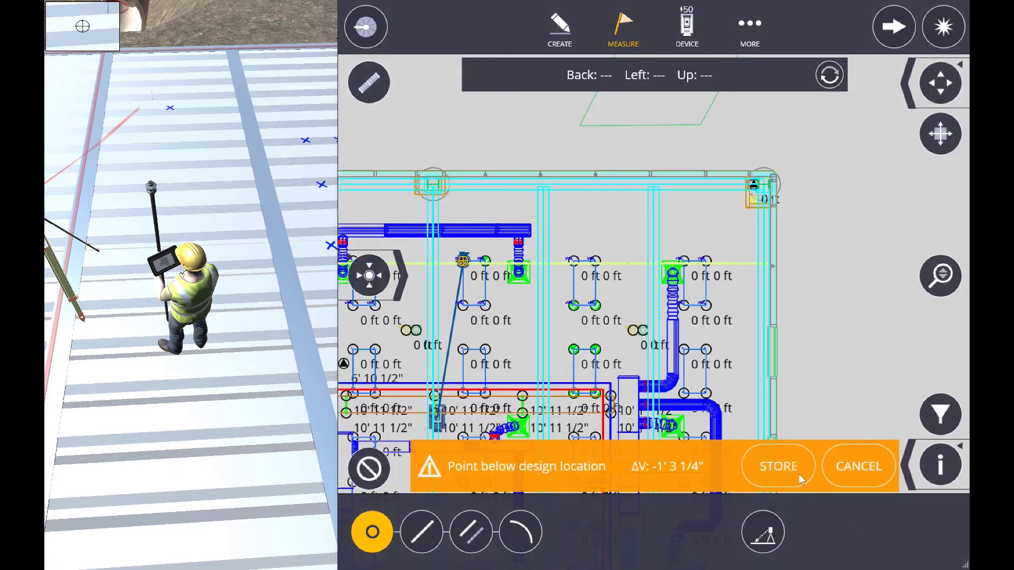
{"action": "left_click", "coordinate": [794, 470]}
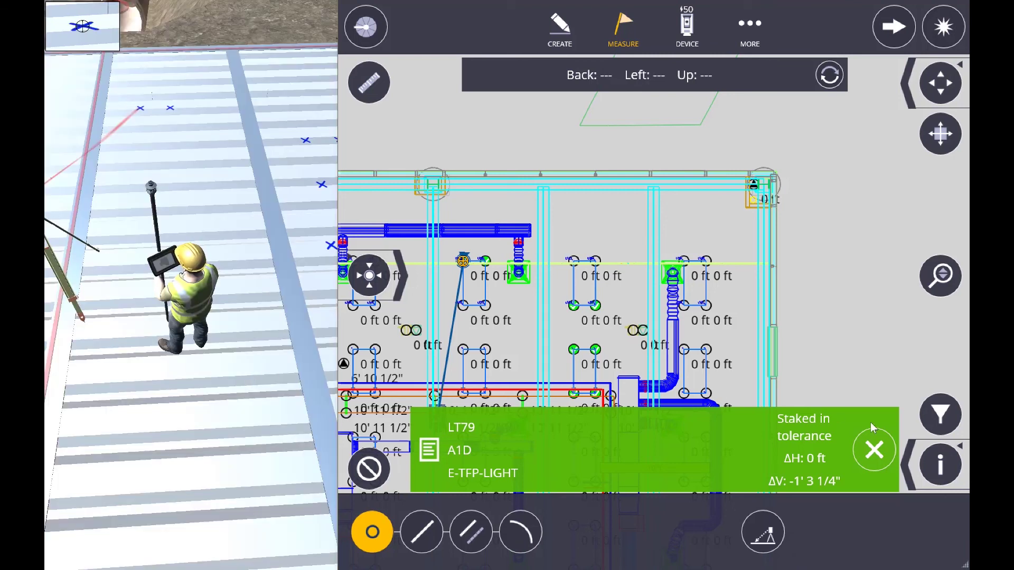
{"action": "left_click", "coordinate": [877, 446]}
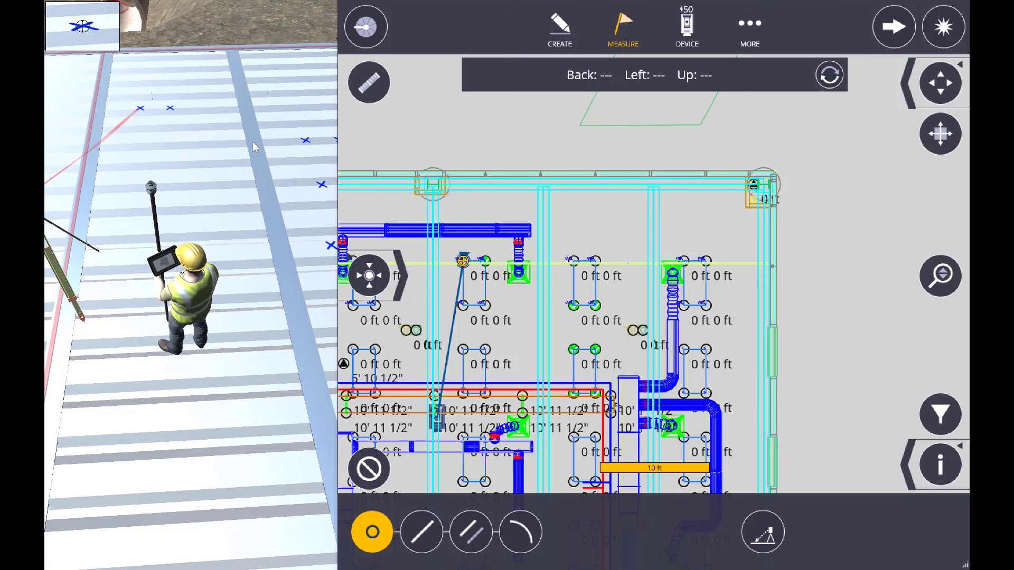
Lay out light point LT78 with the laser, store the measurement, and mark its location on the metal deck
{"action": "left_click", "coordinate": [763, 532]}
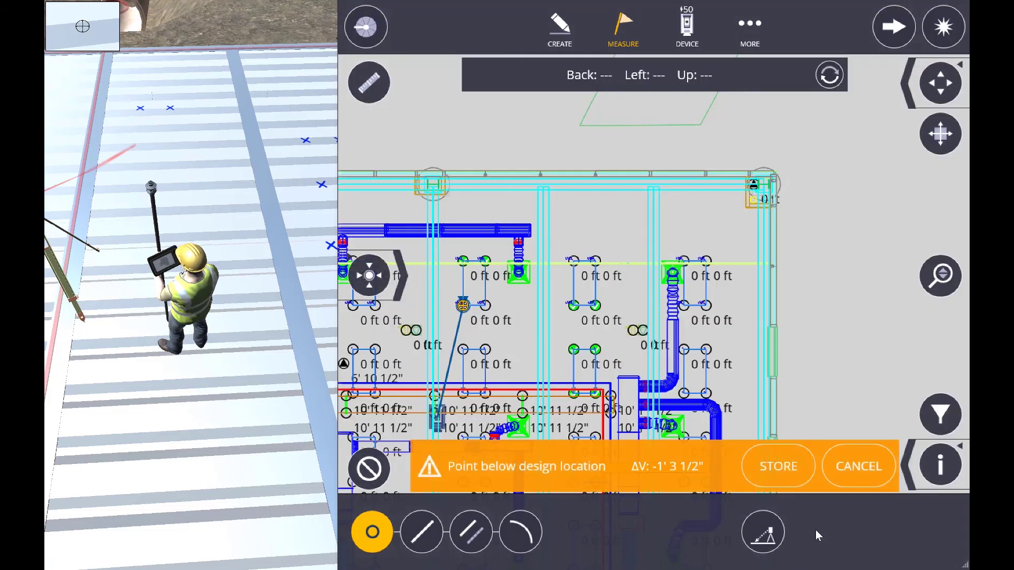
{"action": "left_click", "coordinate": [791, 475]}
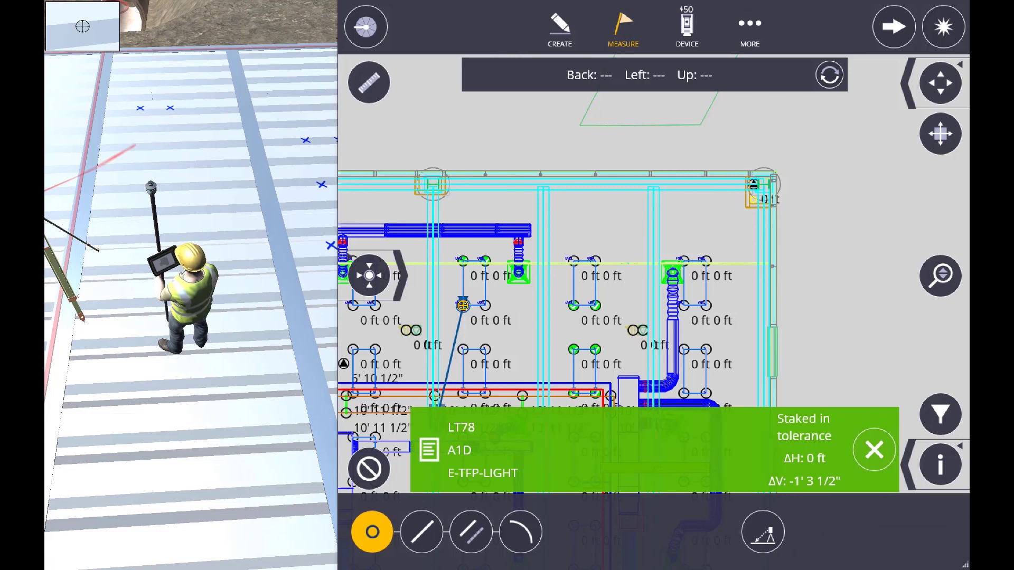
{"action": "key", "text": "c"}
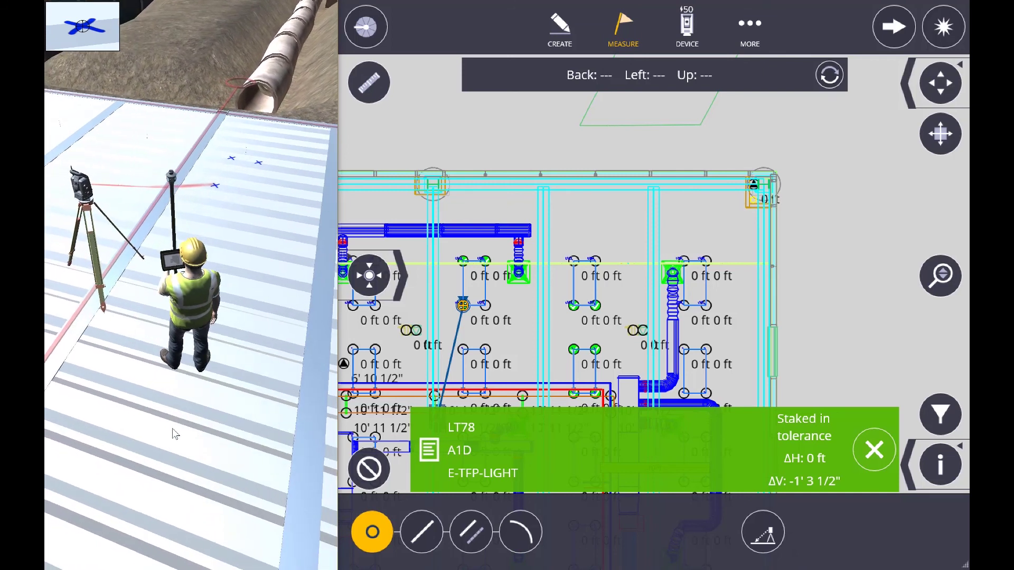
Select light point LT77 for laser layout and store its measured position as staked
{"action": "left_click", "coordinate": [485, 305]}
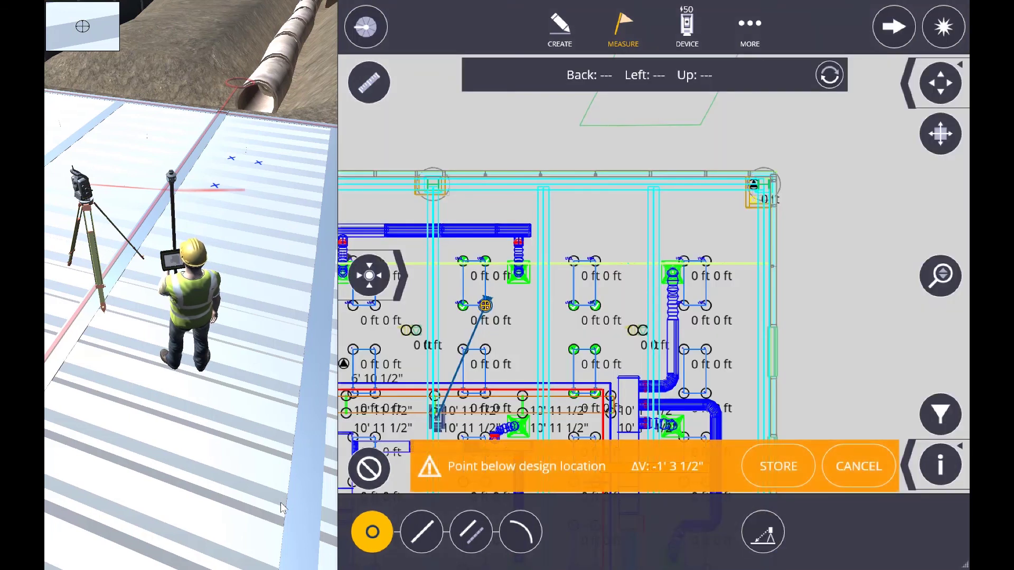
{"action": "left_click", "coordinate": [774, 479]}
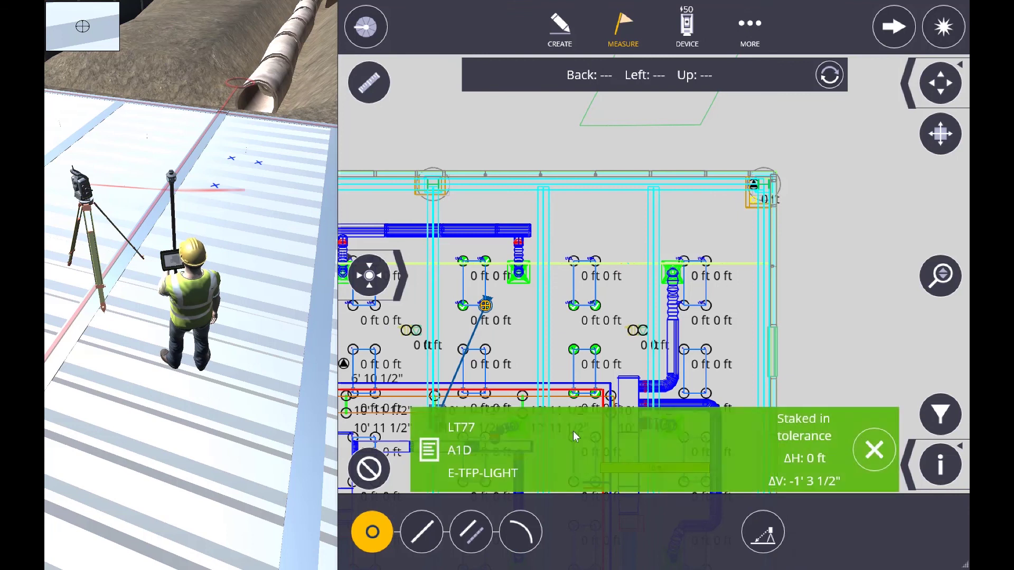